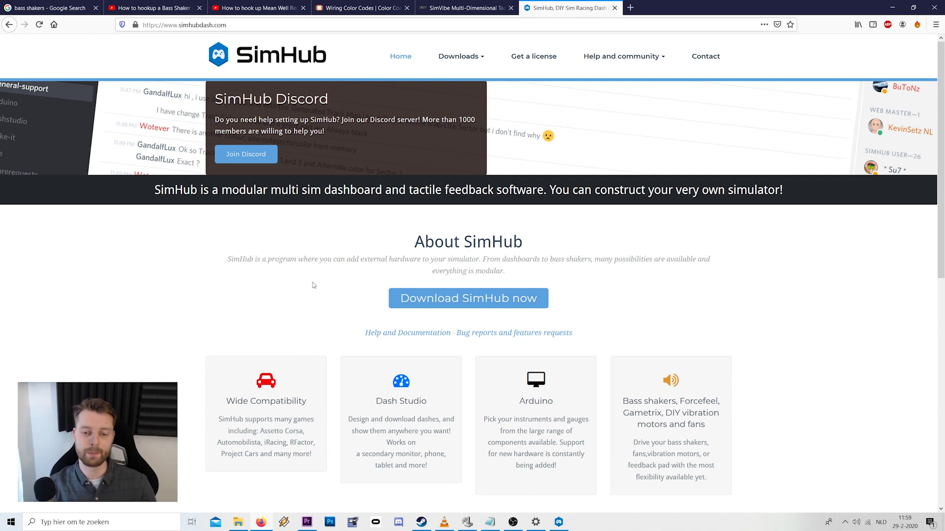
Scroll the SimVibe product page down past its Requirements to the $89.00 price and Add To Cart.
scroll(312, 275, "down", 2)
scroll(313, 274, "up", 2)
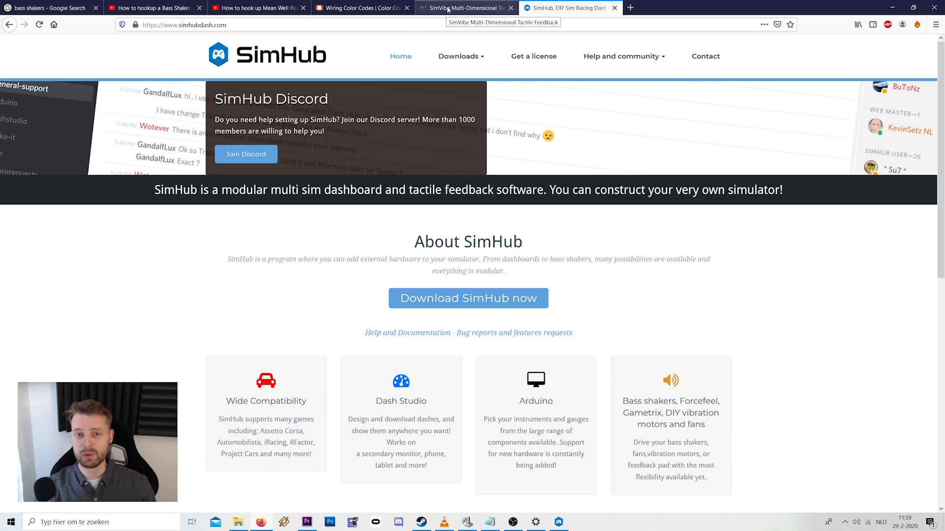
left_click(448, 9)
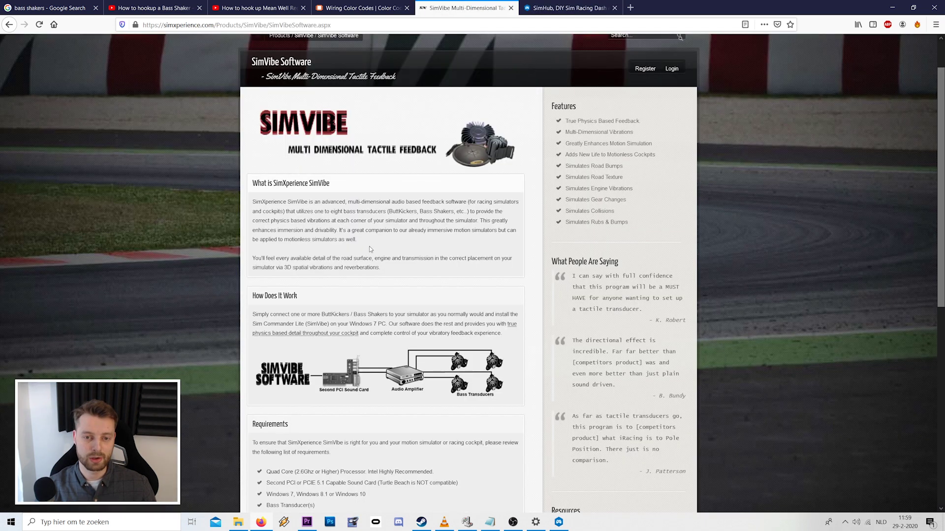
scroll(399, 238, "down", 1)
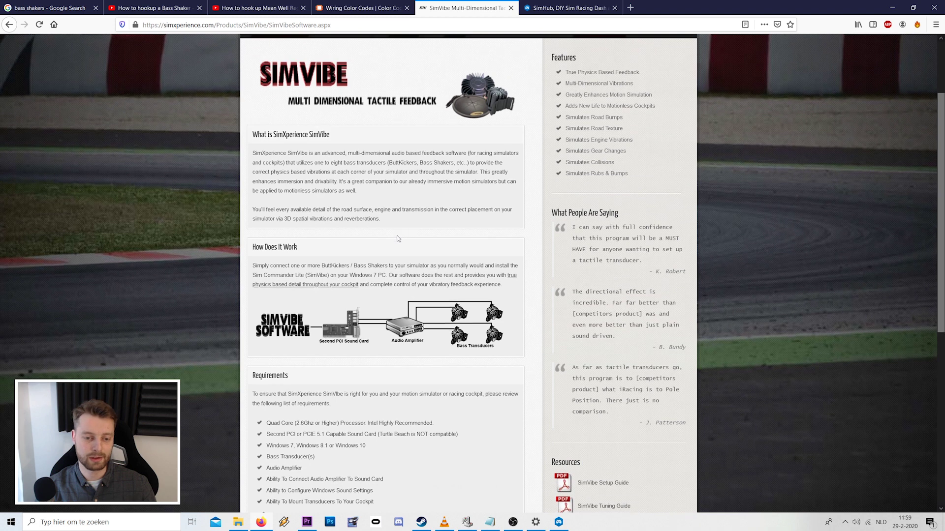
scroll(399, 239, "down", 3)
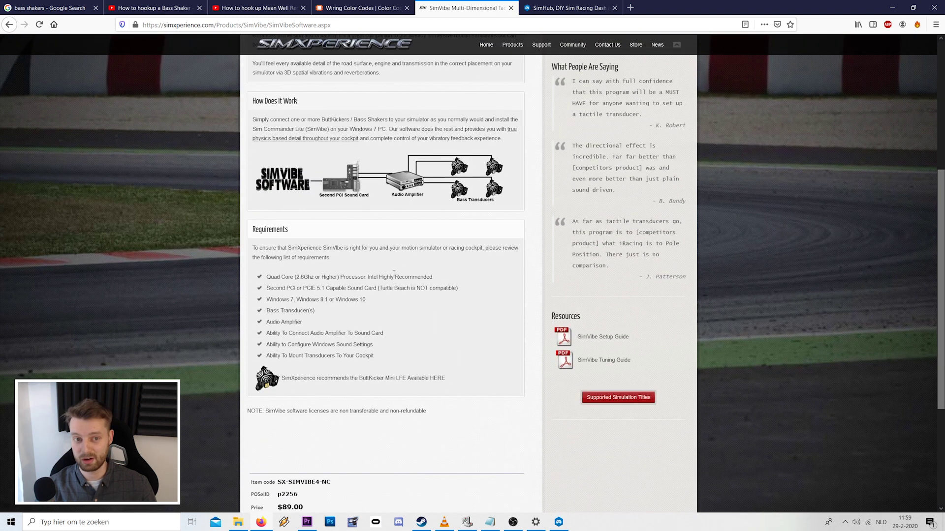
scroll(409, 275, "down", 1)
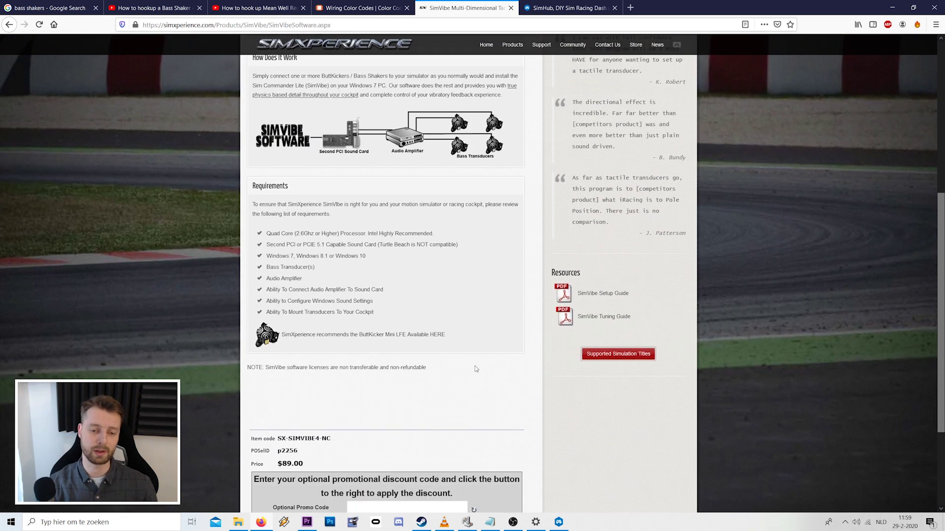
scroll(414, 305, "down", 2)
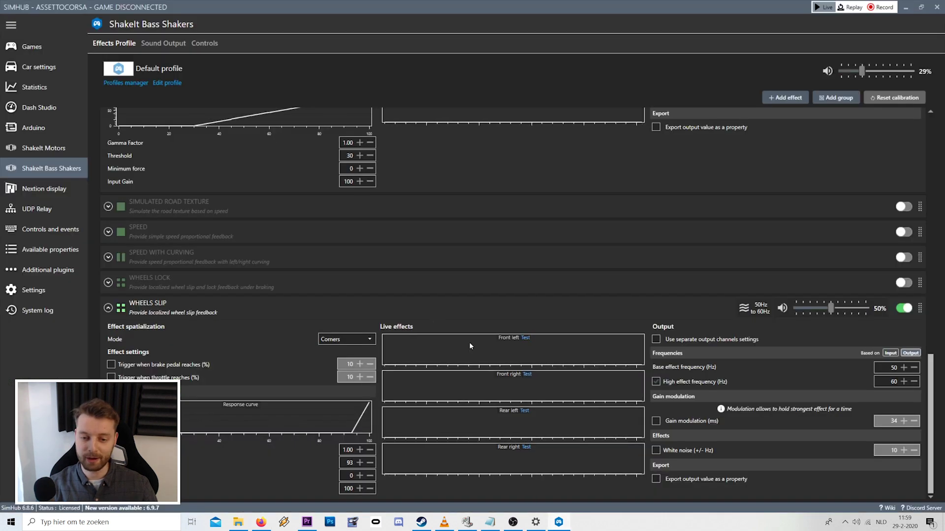
scroll(306, 267, "up", 3)
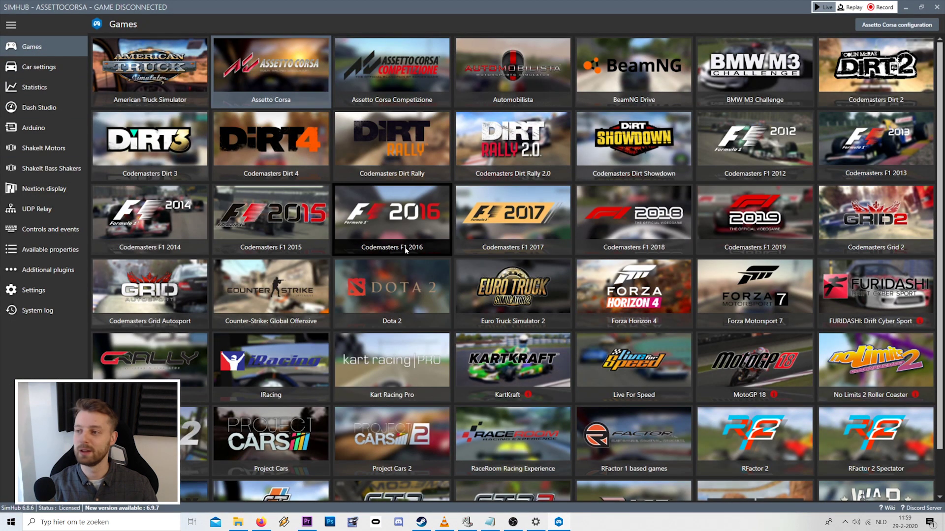
Select Live For Speed in the Games grid, then go to ShakeIt Motors effects.
scroll(508, 271, "down", 1)
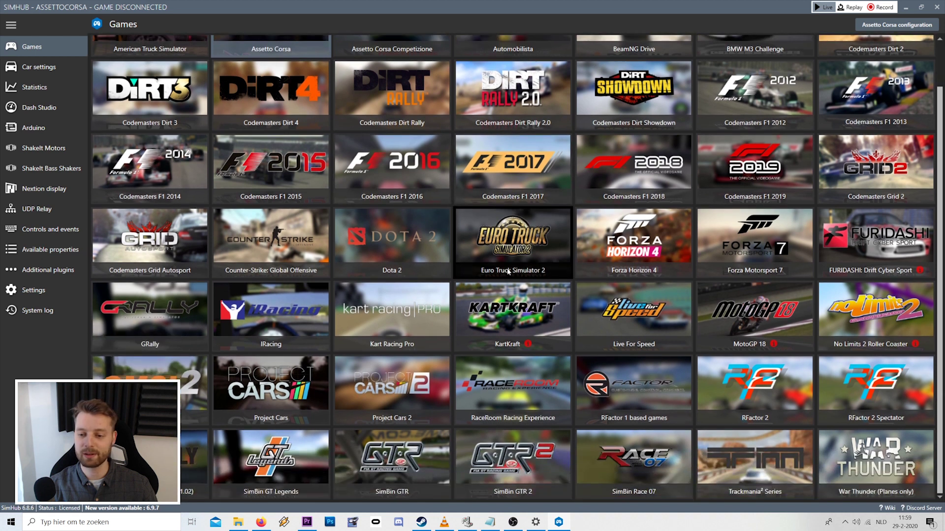
scroll(633, 340, "up", 1)
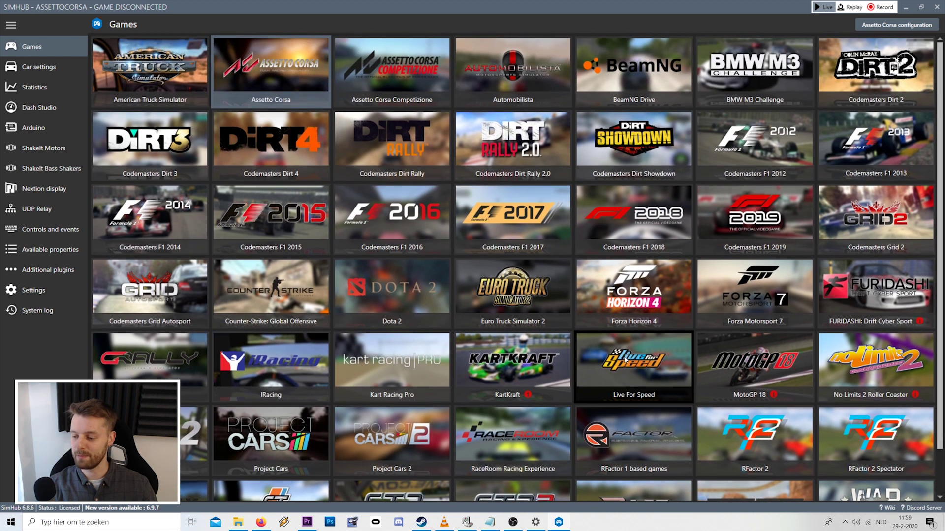
scroll(628, 355, "down", 1)
left_click(627, 354)
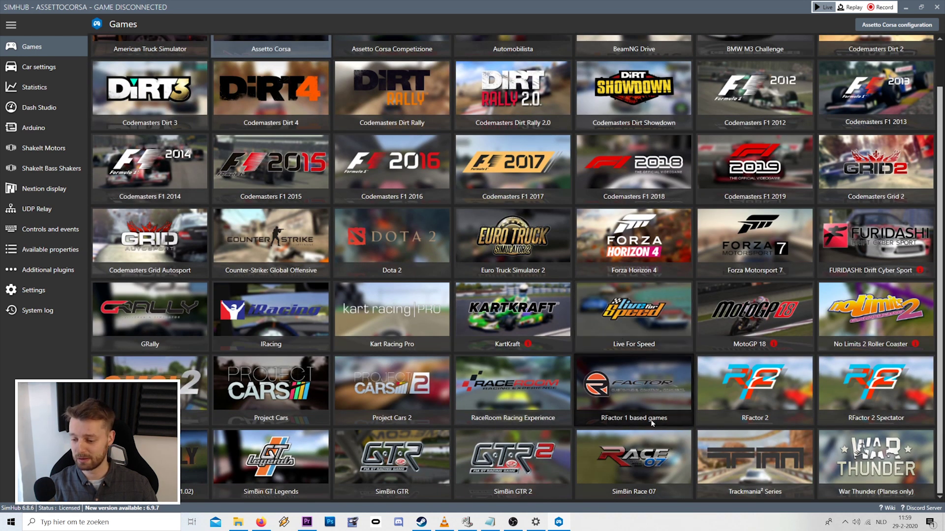
scroll(497, 288, "up", 1)
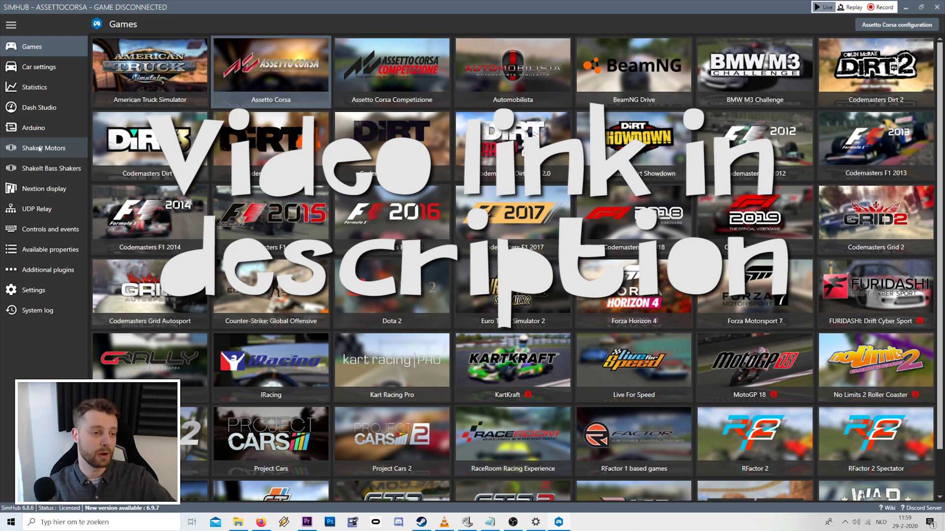
left_click(40, 148)
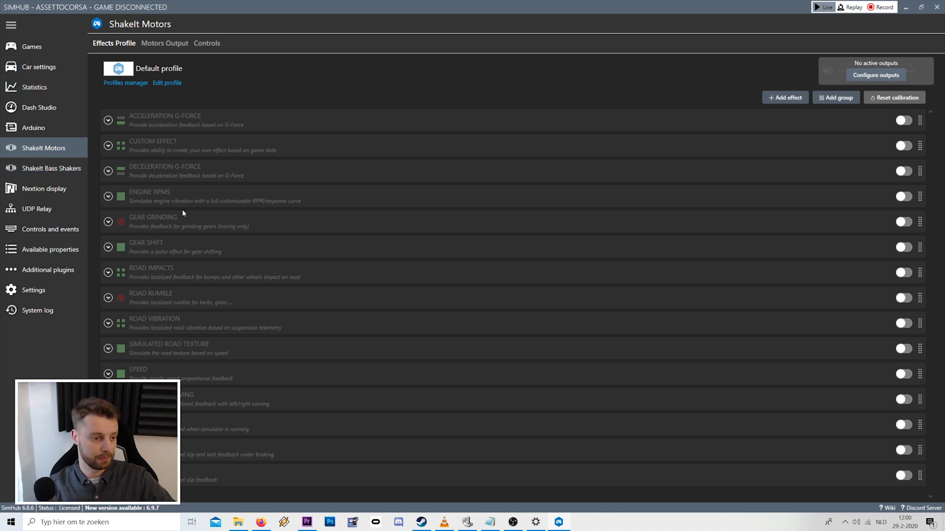
Review the Bass Shakers Default profile: Gear Shift, Road Impacts, Road Vibration, Wheels Slip enabled.
left_click(24, 174)
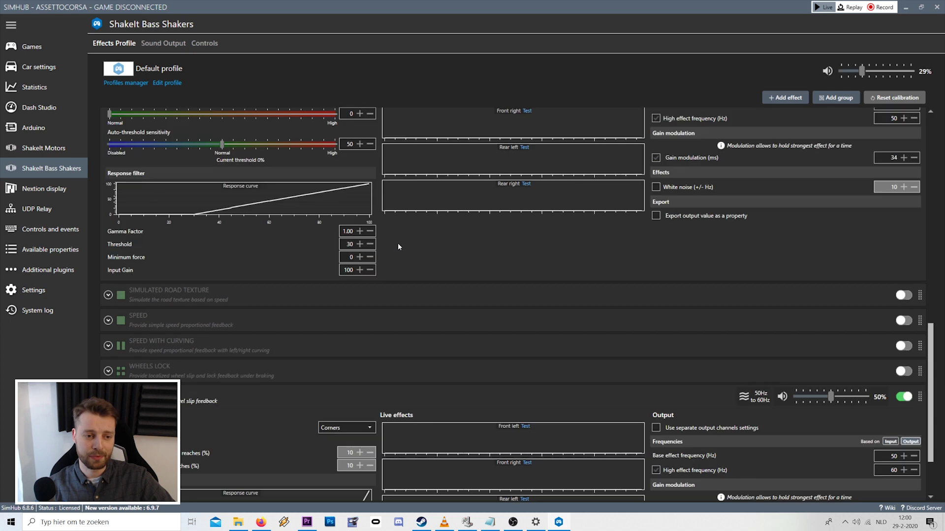
scroll(425, 254, "up", 10)
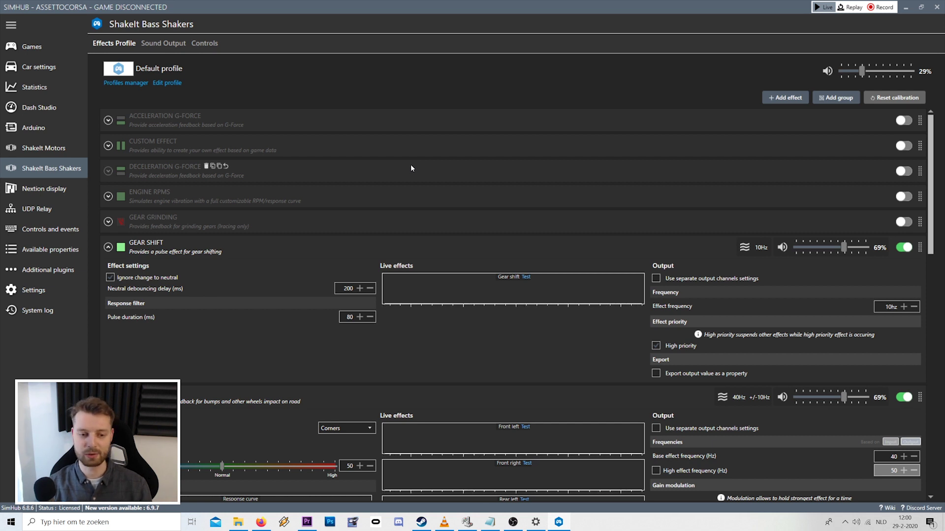
scroll(352, 181, "down", 2)
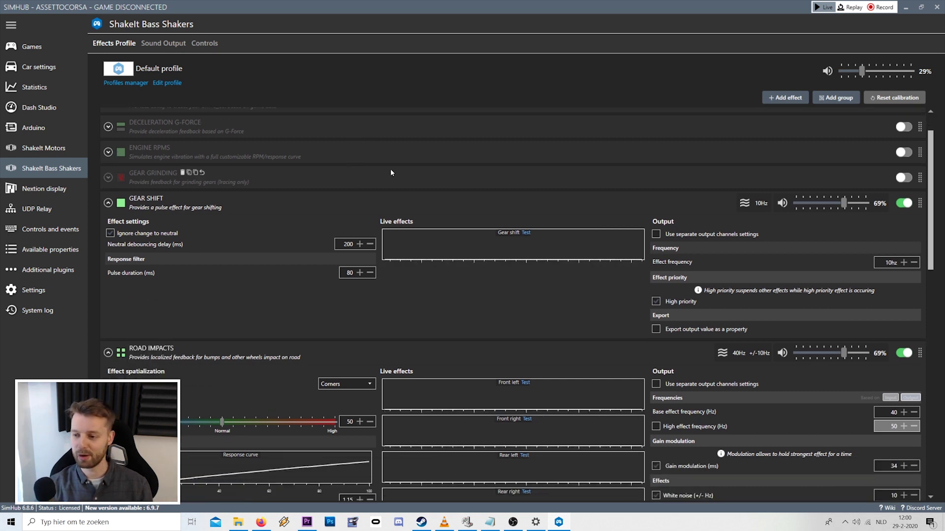
scroll(419, 169, "down", 2)
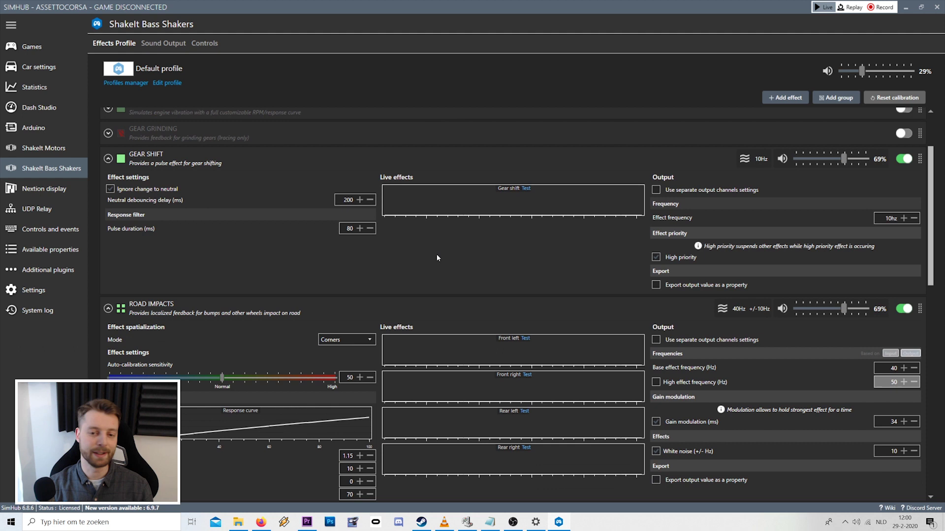
scroll(435, 261, "down", 1)
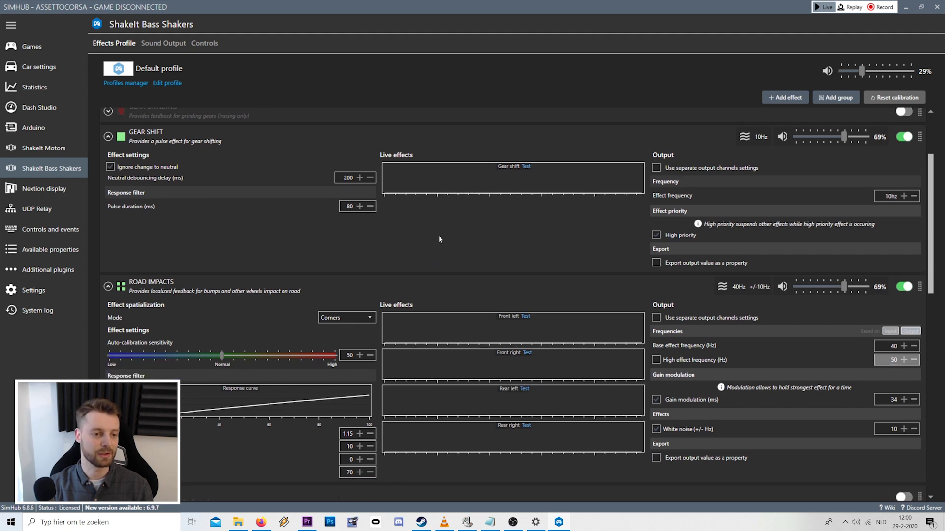
scroll(215, 197, "down", 5)
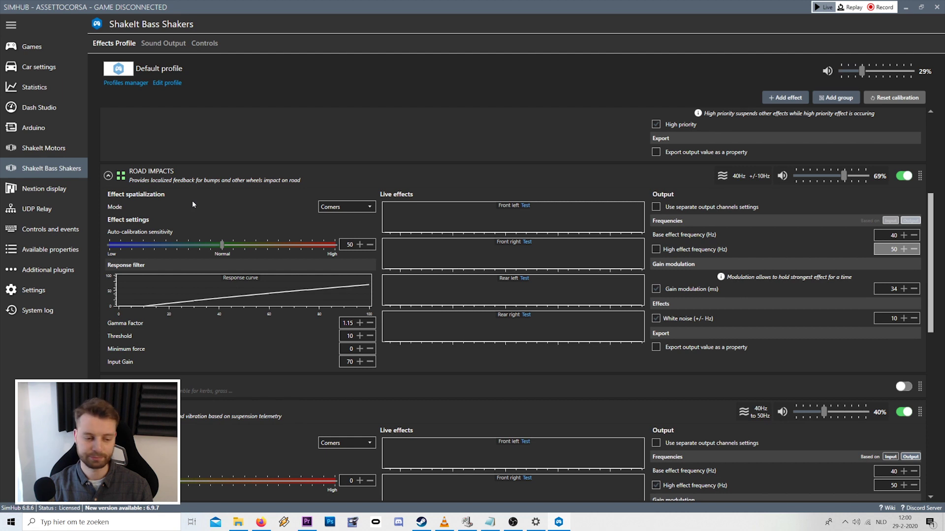
scroll(192, 200, "down", 11)
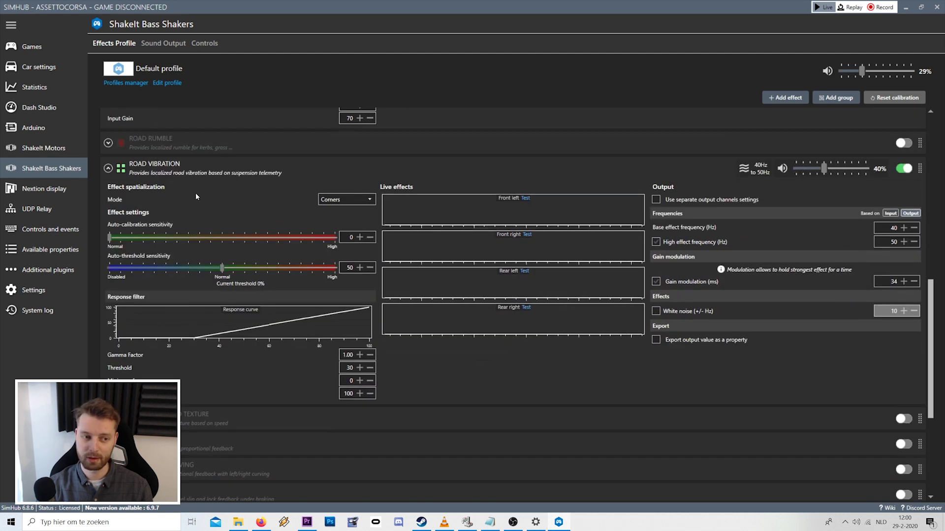
scroll(196, 192, "down", 10)
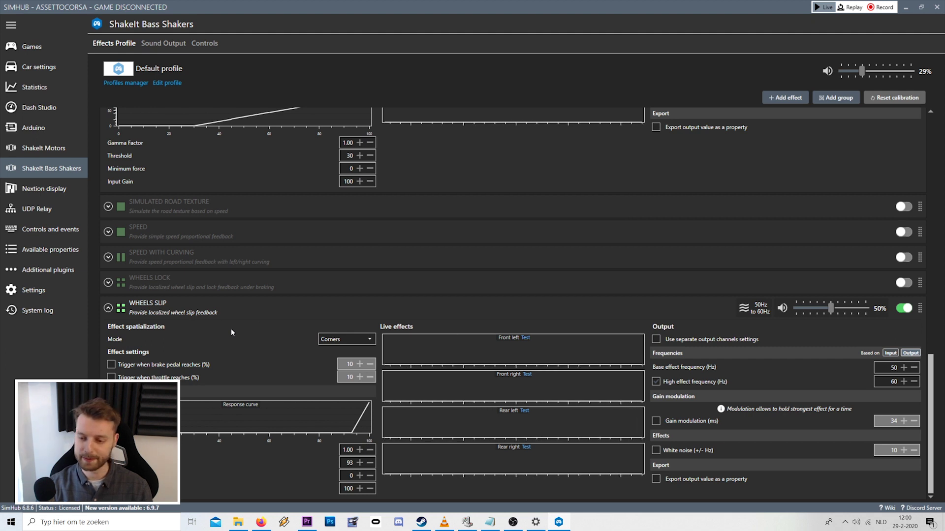